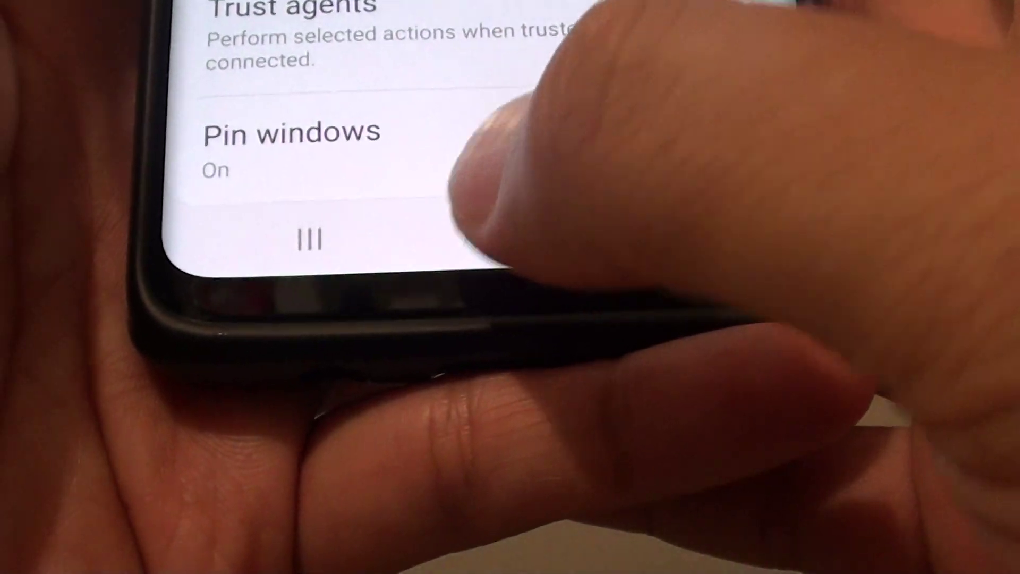
Step: Exit the Pin windows settings to the home screen with the Home button
click(485, 321)
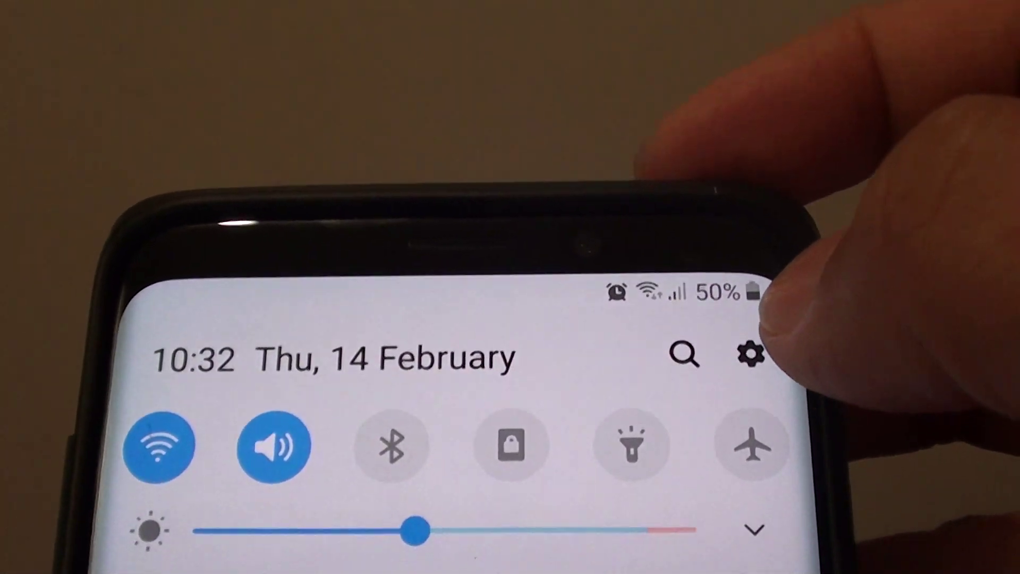
Step: Go from Settings through Biometrics and security into Other security settings
click(756, 295)
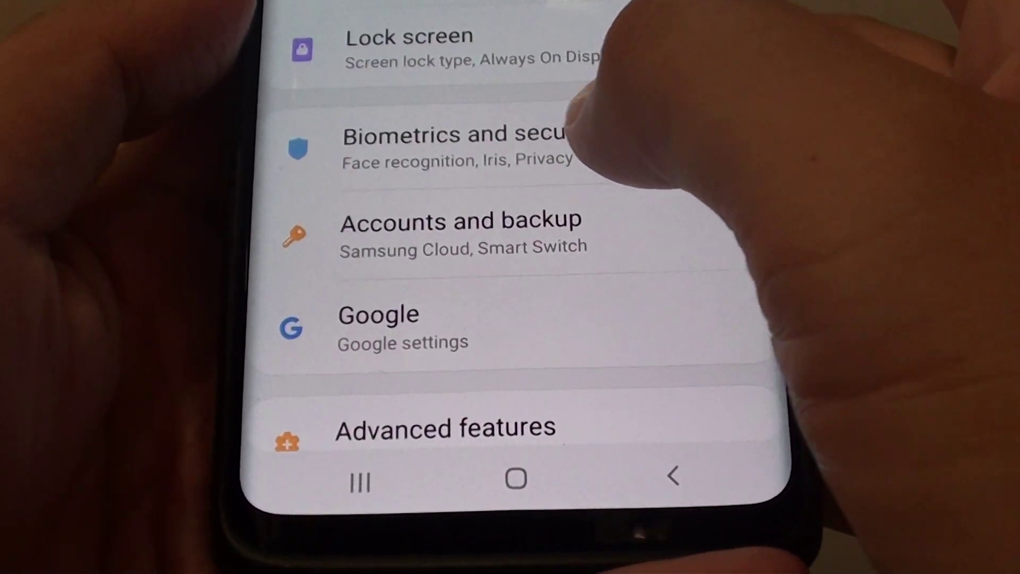
click(582, 136)
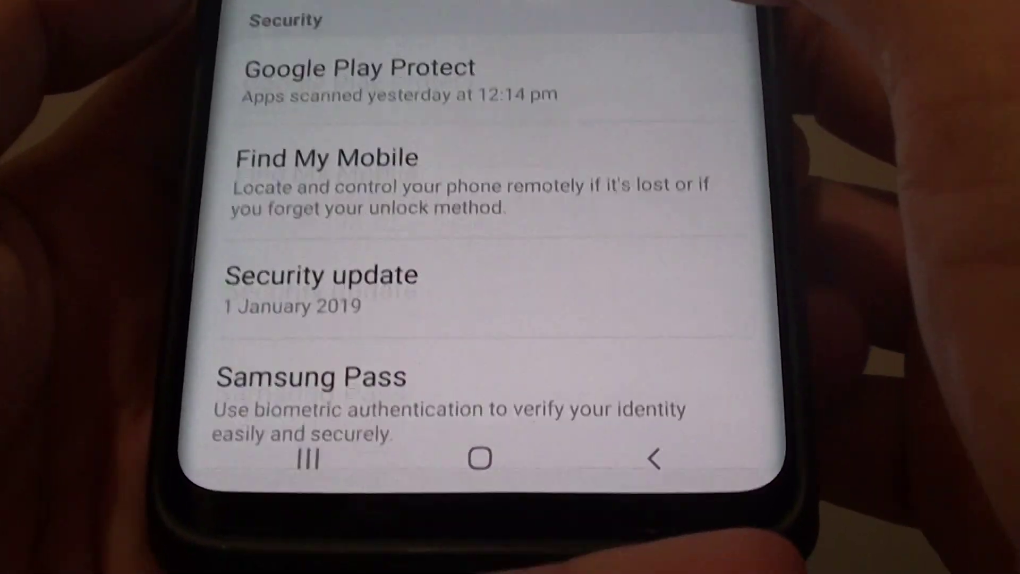
scroll(446, 287, down, 10)
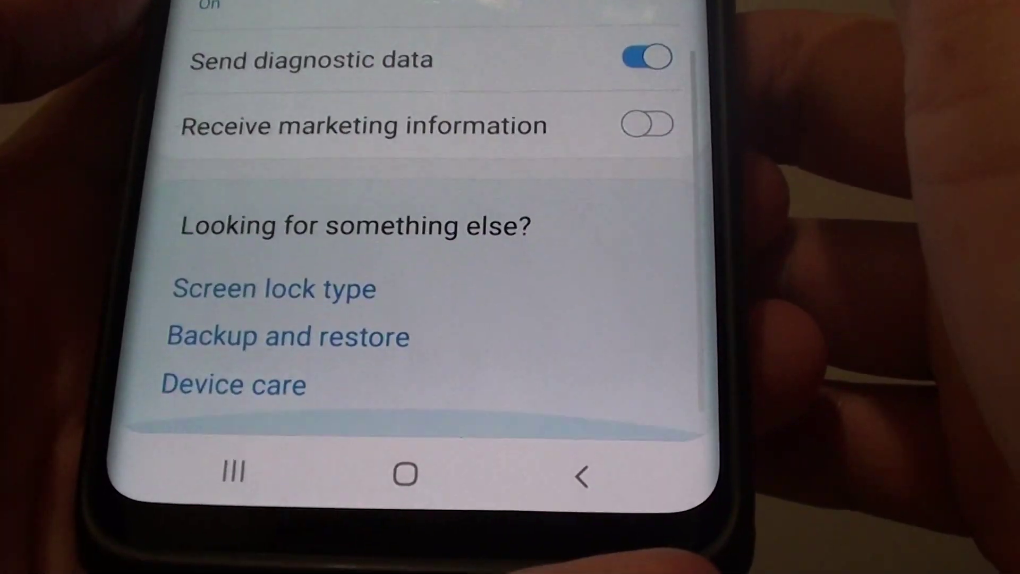
scroll(446, 287, up, 5)
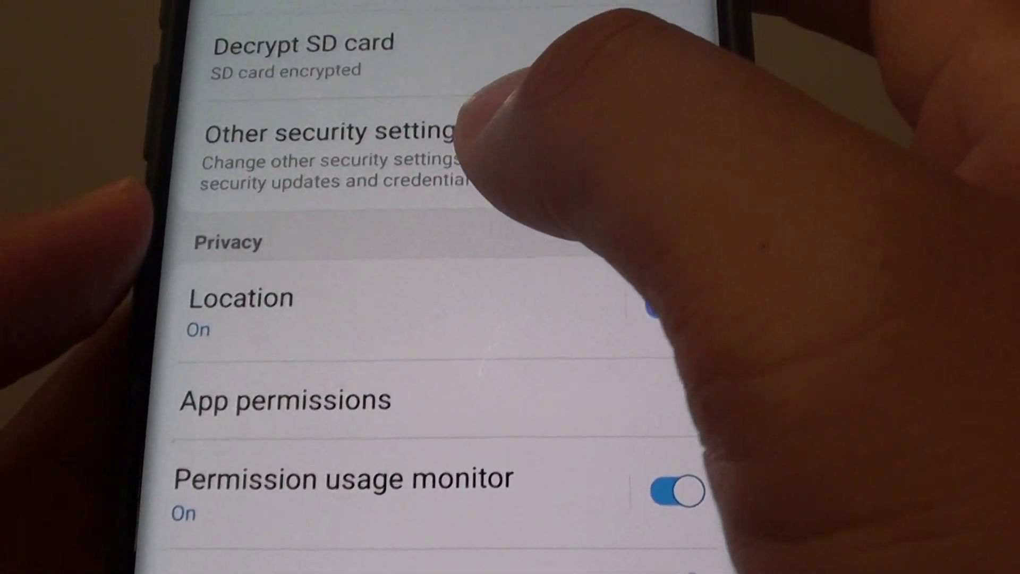
click(479, 184)
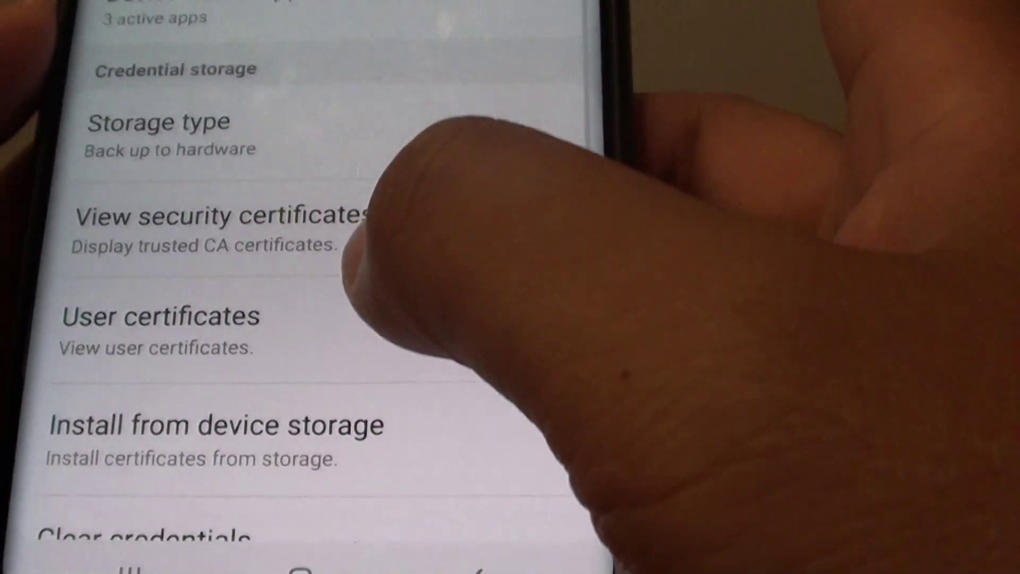
scroll(319, 287, down, 5)
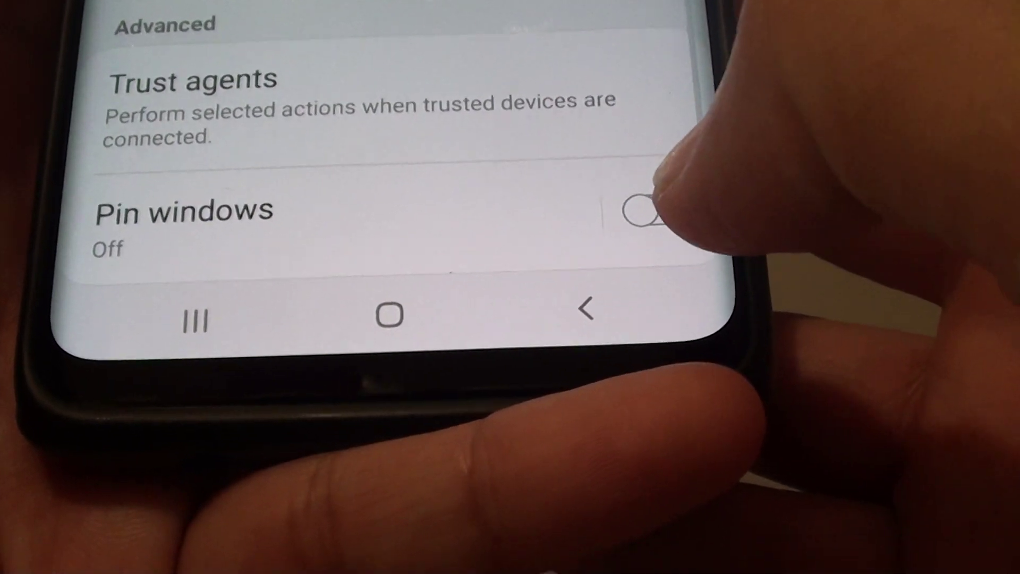
click(666, 231)
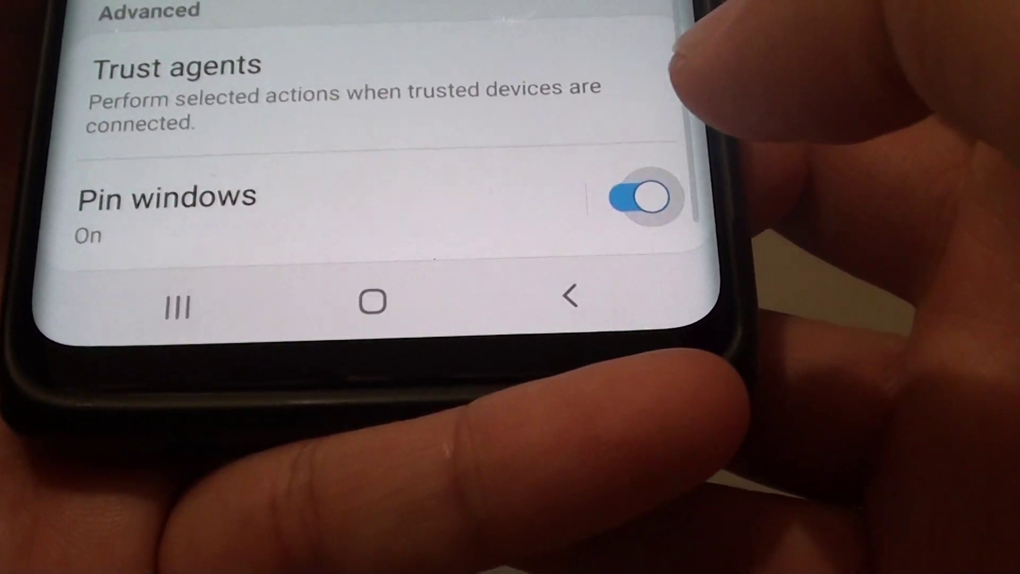
click(648, 218)
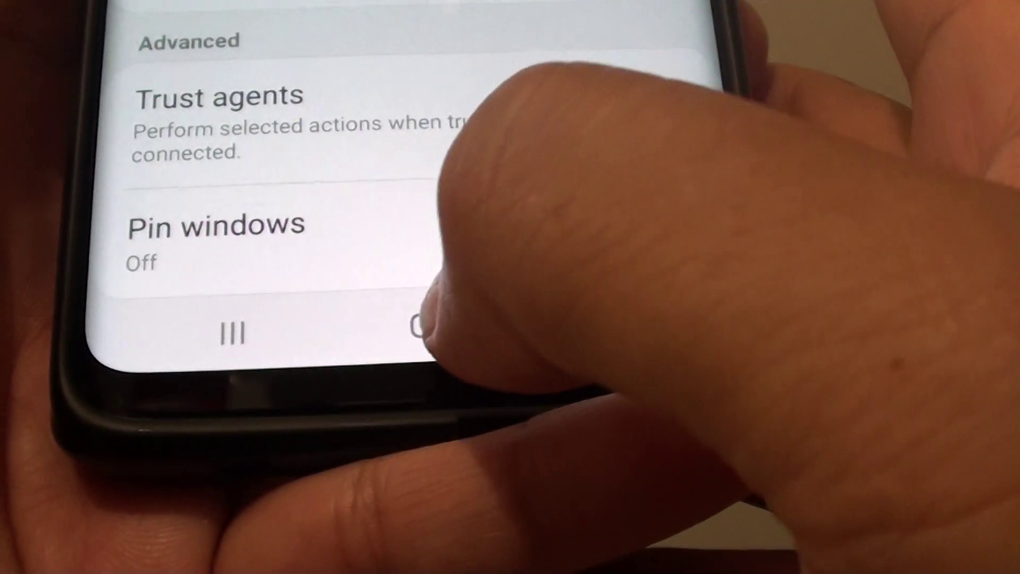
click(408, 339)
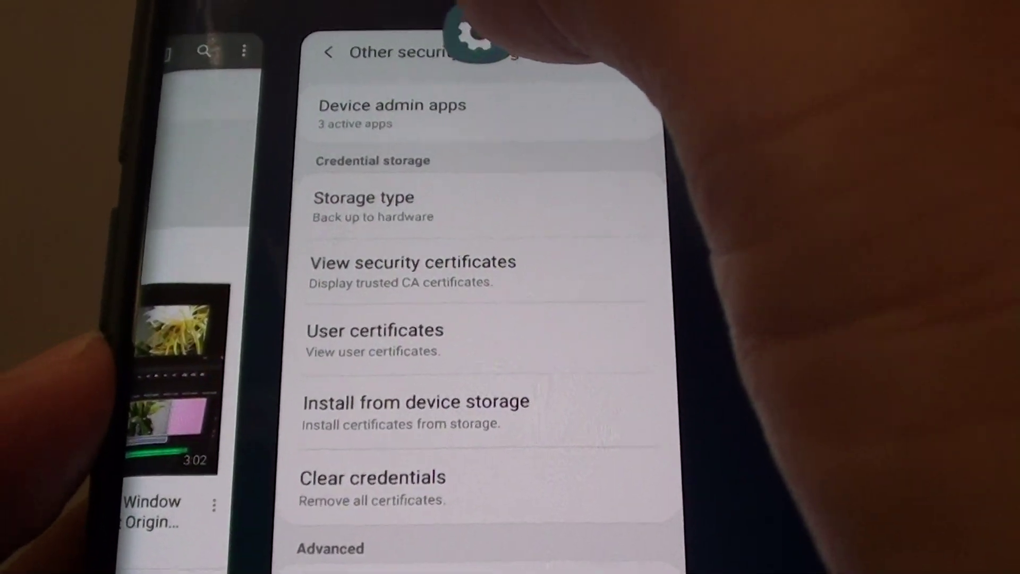
click(444, 38)
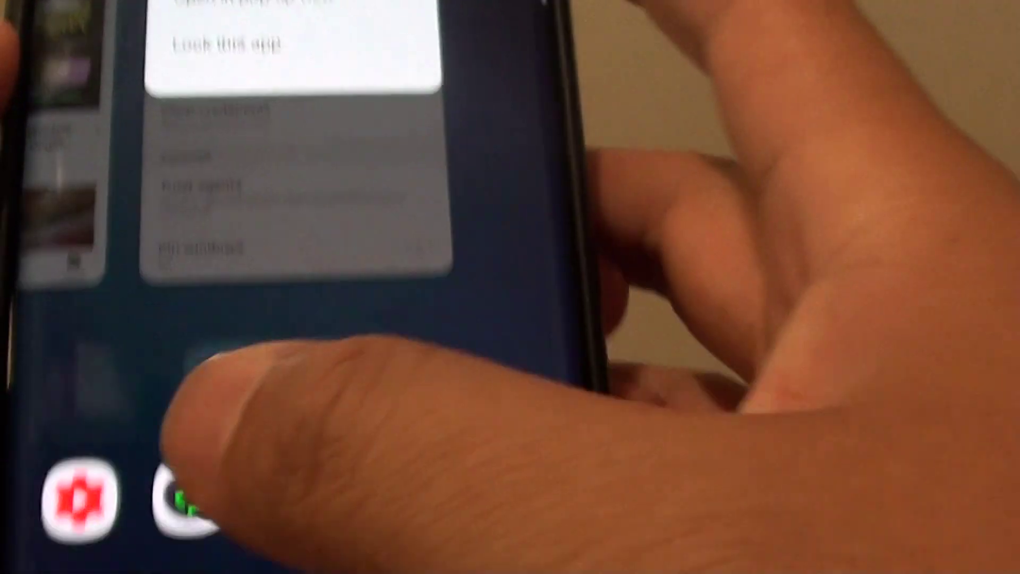
click(367, 478)
Step: Switch Pin windows on and pin the Settings app from its Recents card
click(366, 446)
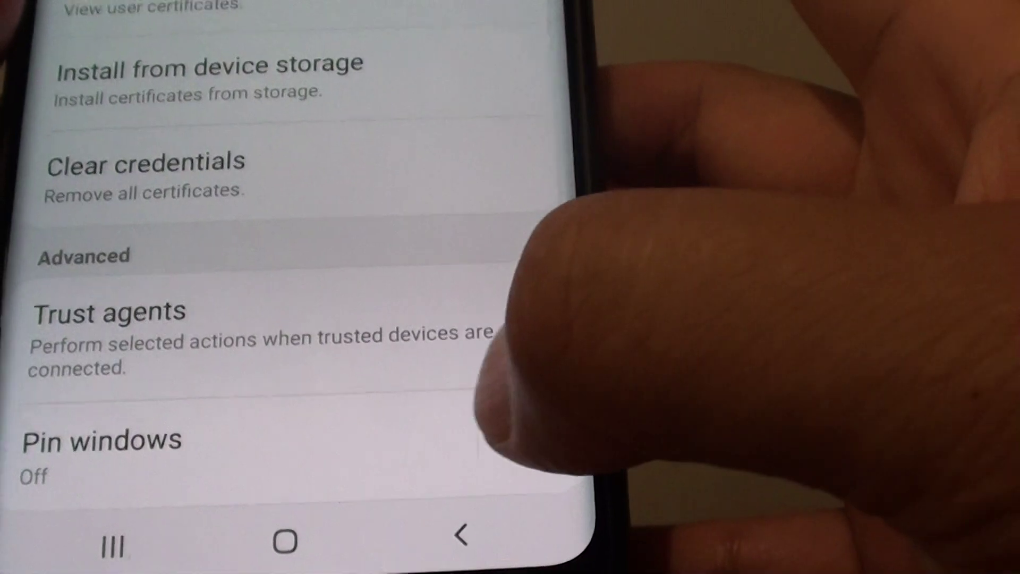
click(578, 481)
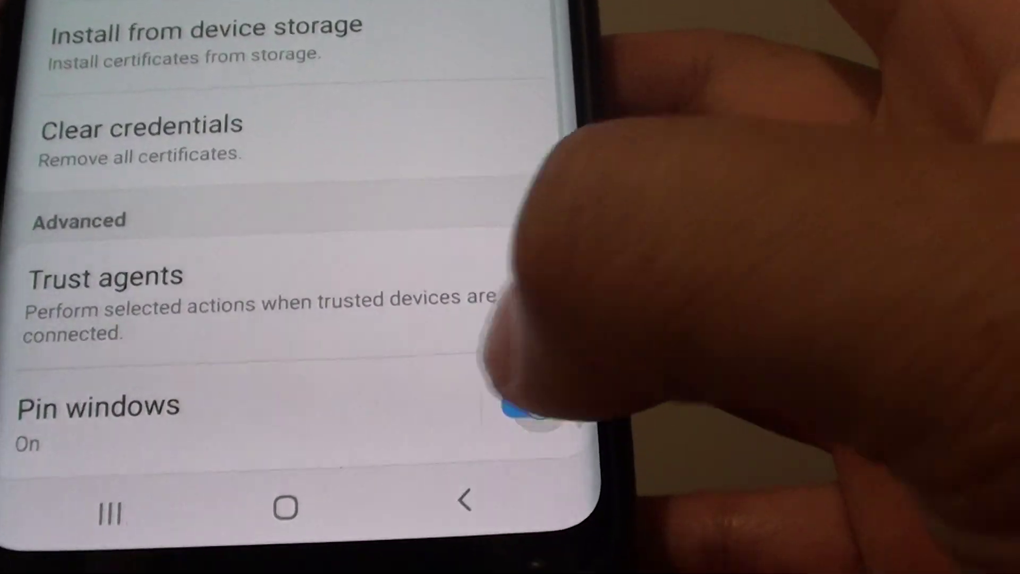
click(179, 507)
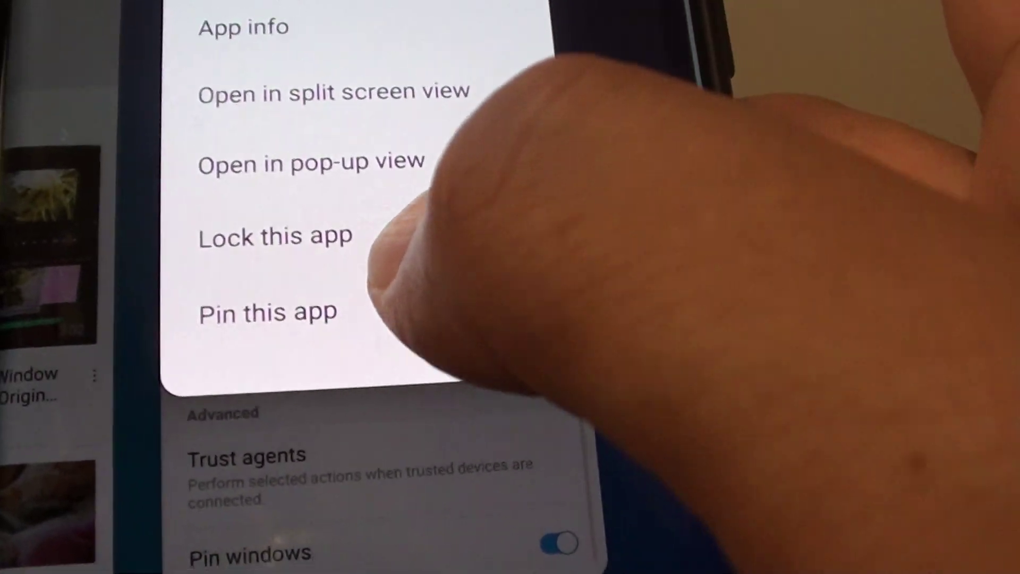
click(319, 312)
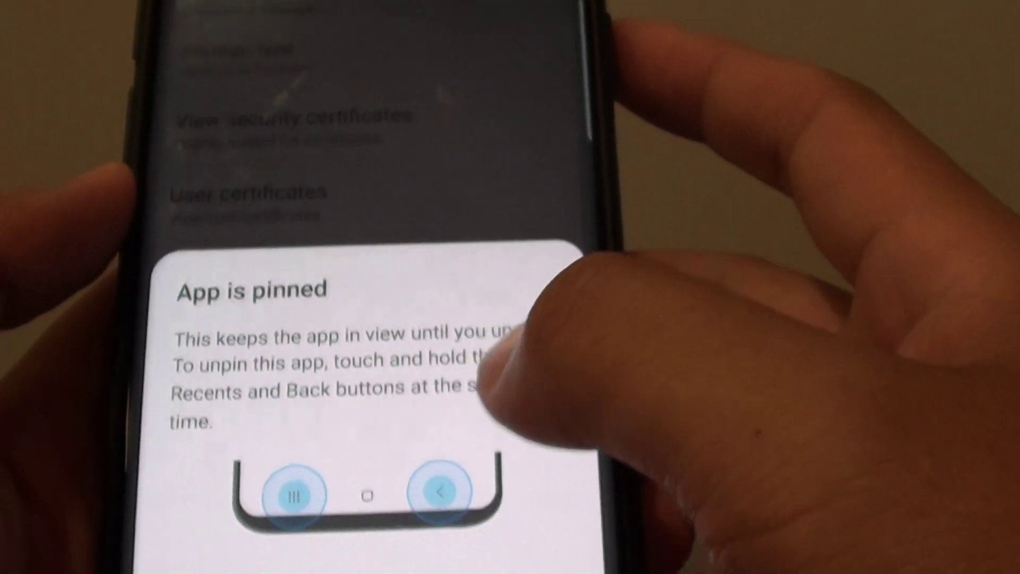
Step: Dismiss the App is pinned notice and try twice to leave, triggering the unpin reminder
click(358, 554)
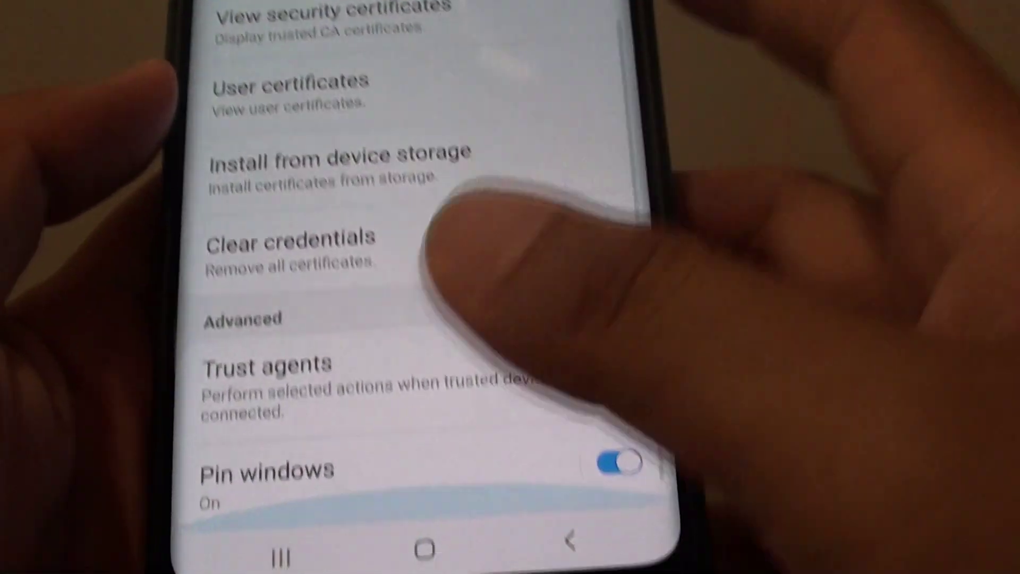
click(570, 543)
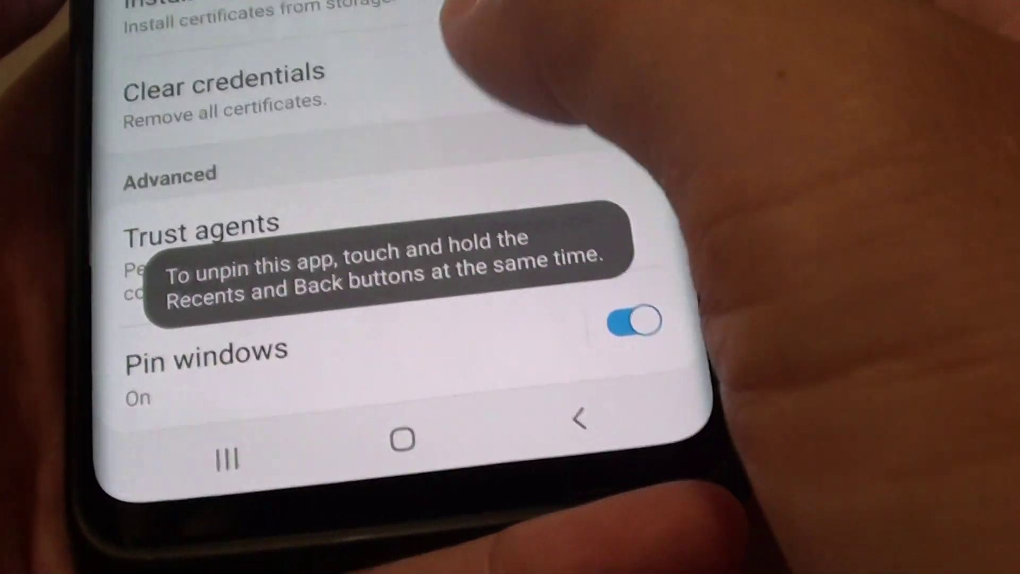
click(403, 438)
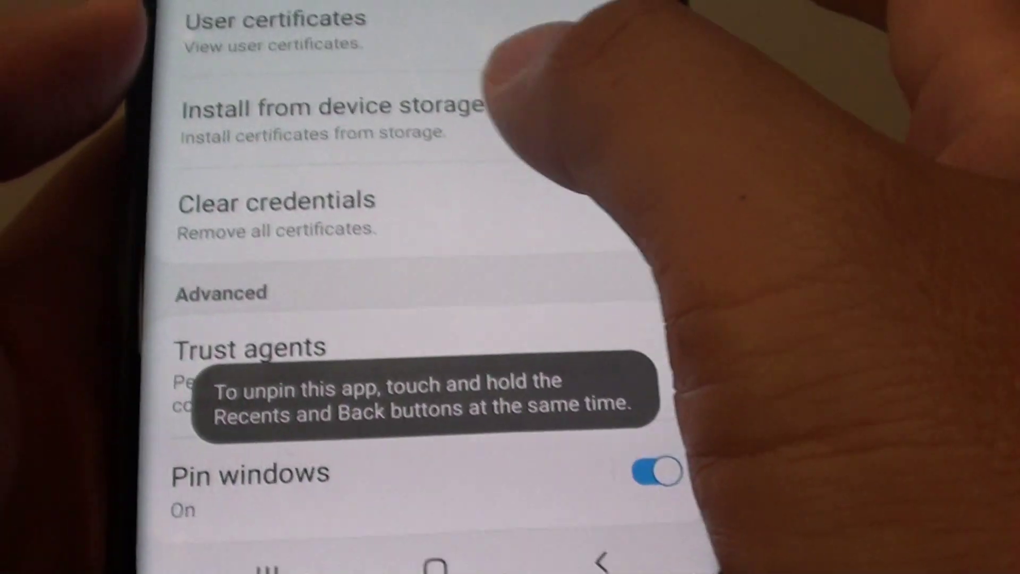
scroll(398, 280, up, 5)
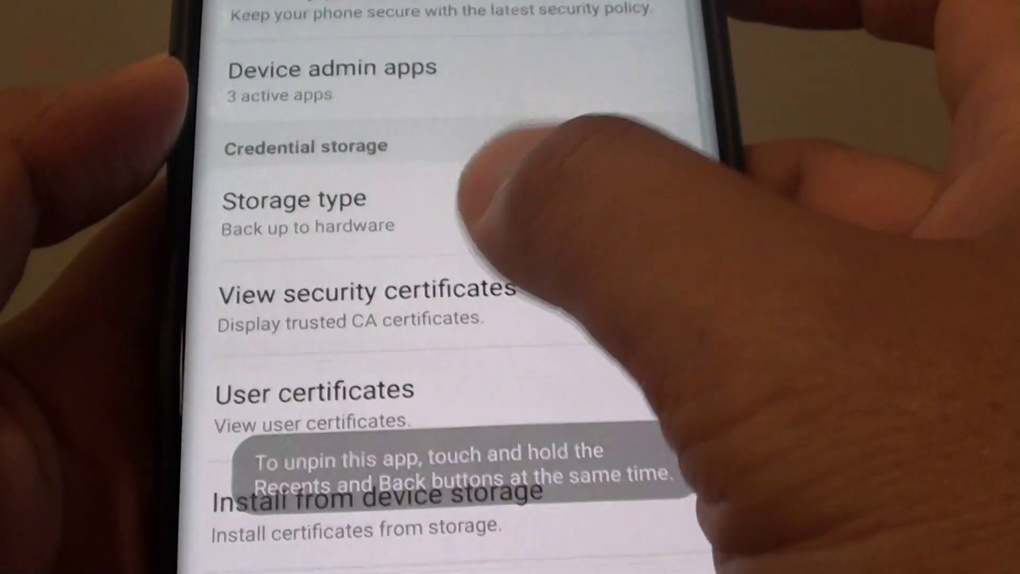
scroll(399, 279, down, 5)
scroll(399, 279, up, 5)
scroll(399, 279, down, 5)
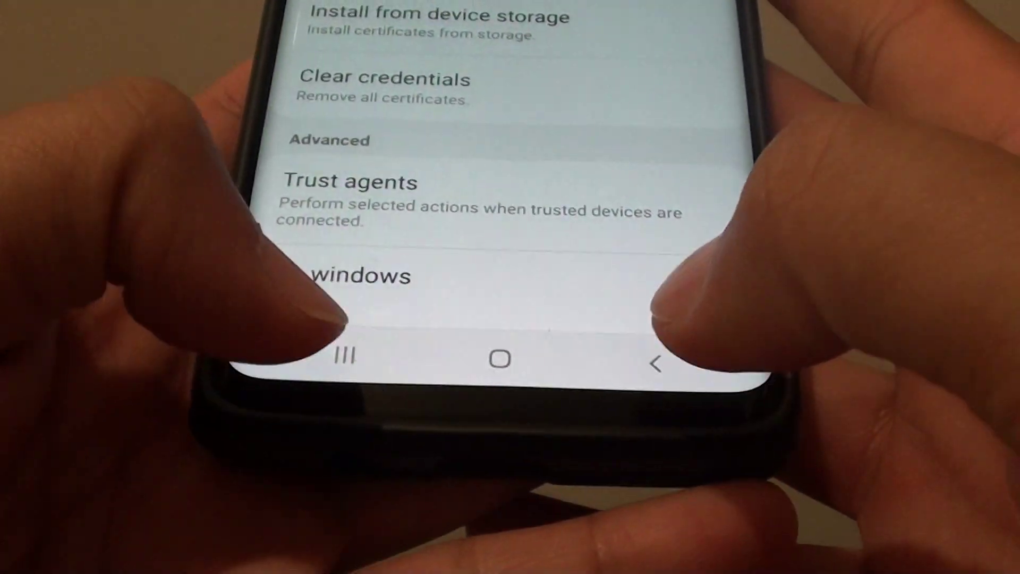
Step: Unpin Settings by holding Recents and Back together, then return home
click(307, 352)
click(625, 367)
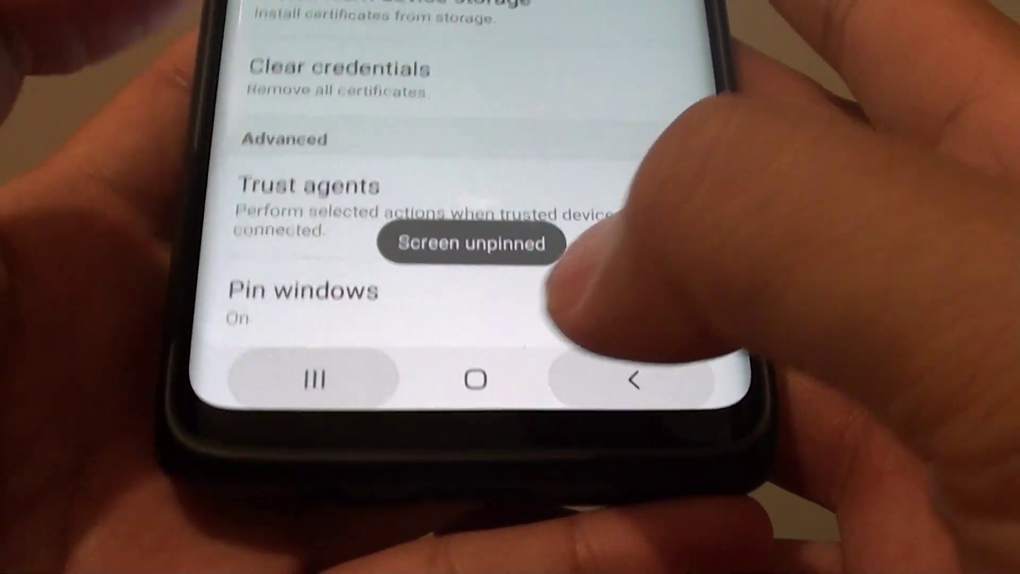
click(450, 355)
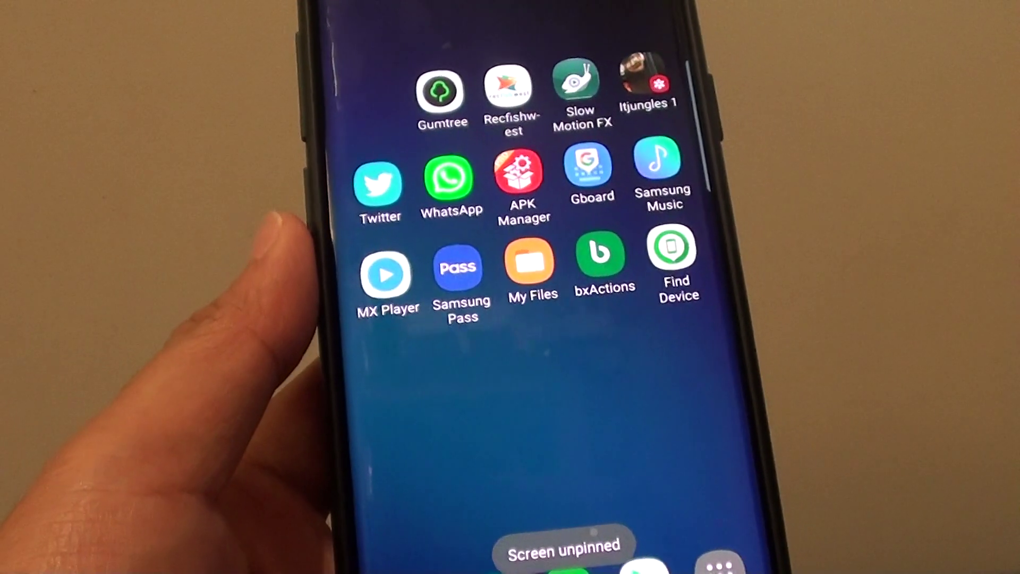